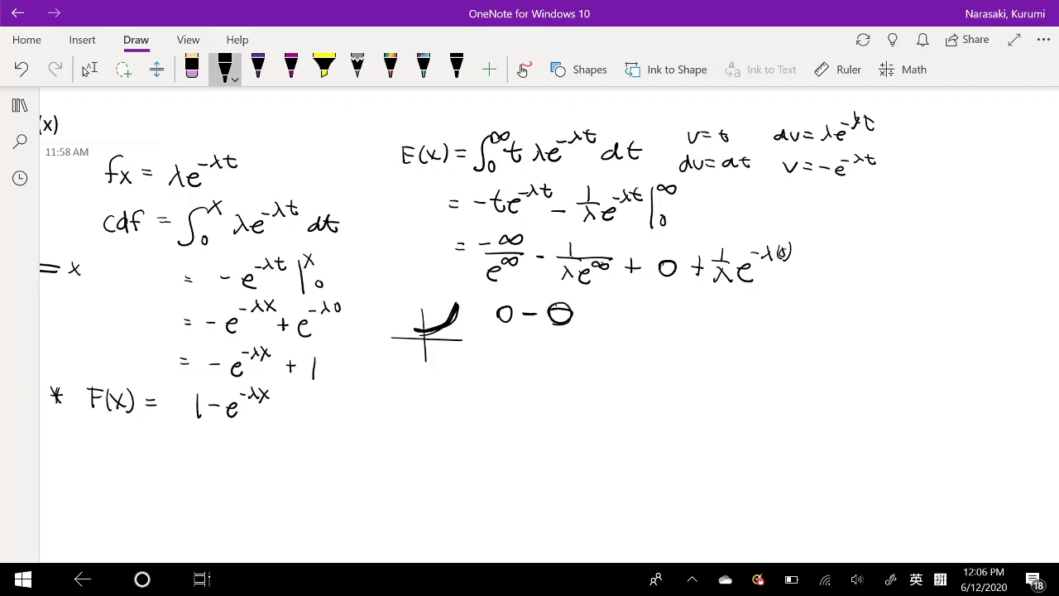
- Ink '+0 +' after '0 − 0' and check OneDrive's sync status and recent uploads
mouse_move(628, 311)
mouse_down()
mouse_move(616, 323)
mouse_move(627, 309)
mouse_move(651, 321)
mouse_up()
drag(644, 317, 661, 317)
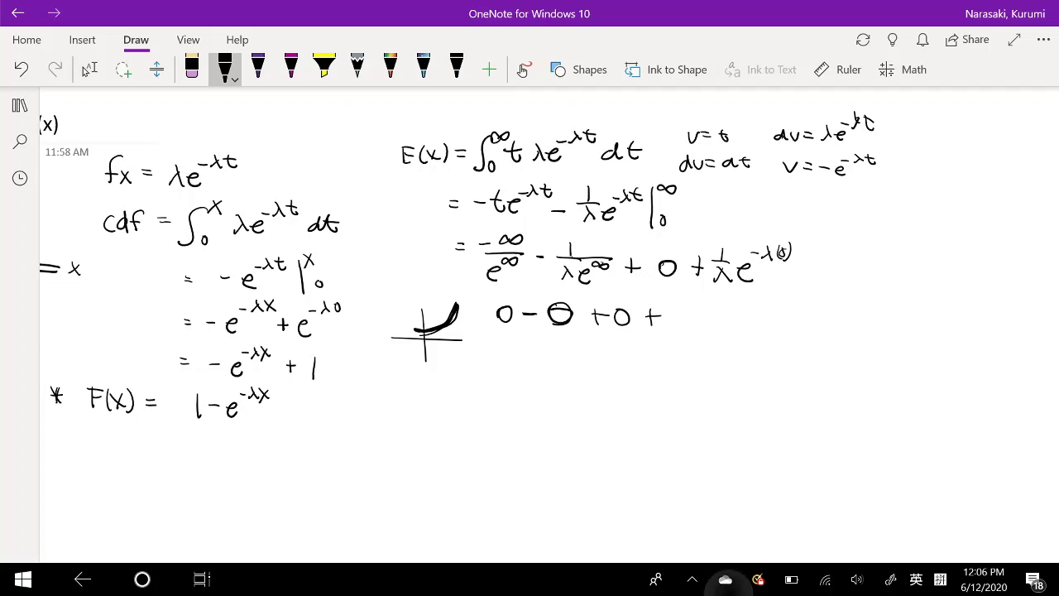
click(724, 579)
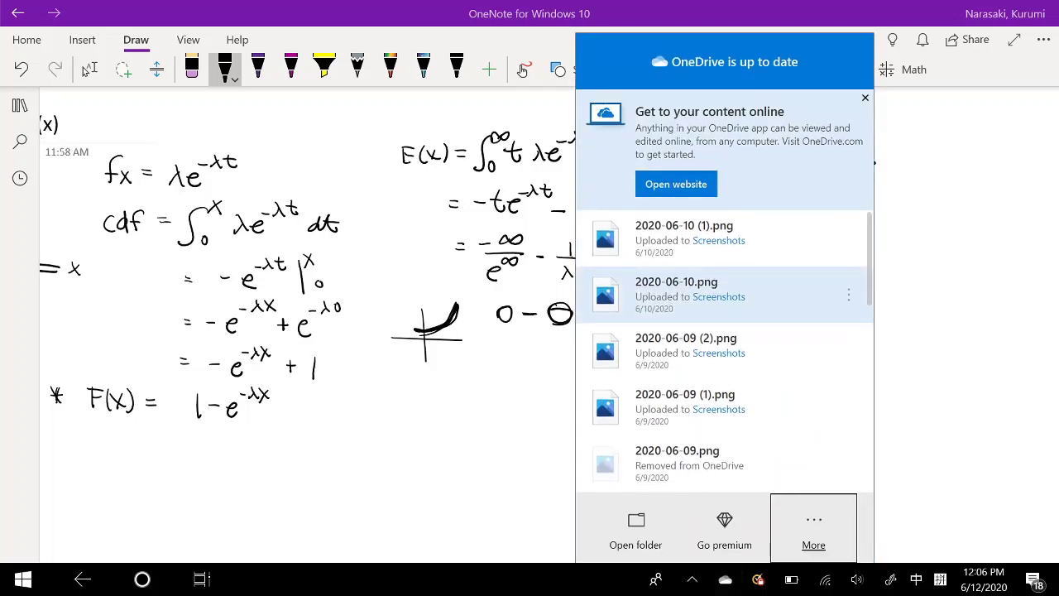
- Dismiss the OneDrive panel, add 1/λ after '+0 +', and write E(x) = 1/λ below
mouse_move(695, 325)
mouse_down()
mouse_move(689, 338)
mouse_move(707, 339)
mouse_up()
drag(432, 383, 431, 403)
drag(428, 384, 448, 392)
mouse_move(460, 381)
mouse_down()
mouse_move(458, 403)
mouse_move(480, 403)
mouse_up()
mouse_move(477, 388)
mouse_down()
mouse_move(468, 404)
mouse_move(484, 405)
mouse_up()
drag(495, 389, 561, 382)
drag(549, 394, 539, 406)
drag(542, 387, 560, 407)
mouse_move(408, 467)
mouse_down()
mouse_move(587, 480)
mouse_move(563, 424)
mouse_up()
click(90, 68)
- In black ink, handwrite 'var(x) = E(x²' below F(x)
click(224, 69)
mouse_move(162, 415)
mouse_down()
mouse_move(177, 413)
mouse_move(195, 432)
mouse_move(207, 418)
mouse_up()
drag(218, 410, 217, 434)
mouse_move(220, 416)
mouse_down()
mouse_move(231, 430)
mouse_move(220, 430)
mouse_up()
mouse_move(238, 409)
mouse_down()
mouse_move(240, 433)
mouse_move(272, 417)
mouse_up()
drag(260, 425, 279, 424)
mouse_move(299, 408)
mouse_down()
mouse_move(298, 431)
mouse_move(318, 408)
mouse_up()
mouse_move(296, 421)
mouse_down()
mouse_move(321, 429)
mouse_move(363, 430)
mouse_up()
drag(360, 407, 376, 420)
- Complete the variance formula with ') − (E(x))²'
mouse_move(378, 405)
mouse_down()
mouse_move(384, 430)
mouse_move(416, 416)
mouse_up()
mouse_move(427, 406)
mouse_down()
mouse_move(427, 429)
mouse_move(437, 407)
mouse_up()
mouse_move(426, 413)
mouse_down()
mouse_move(442, 413)
mouse_move(442, 424)
mouse_up()
drag(452, 406, 450, 428)
drag(457, 410, 480, 429)
drag(425, 403, 421, 436)
drag(489, 406, 492, 431)
drag(496, 393, 512, 403)
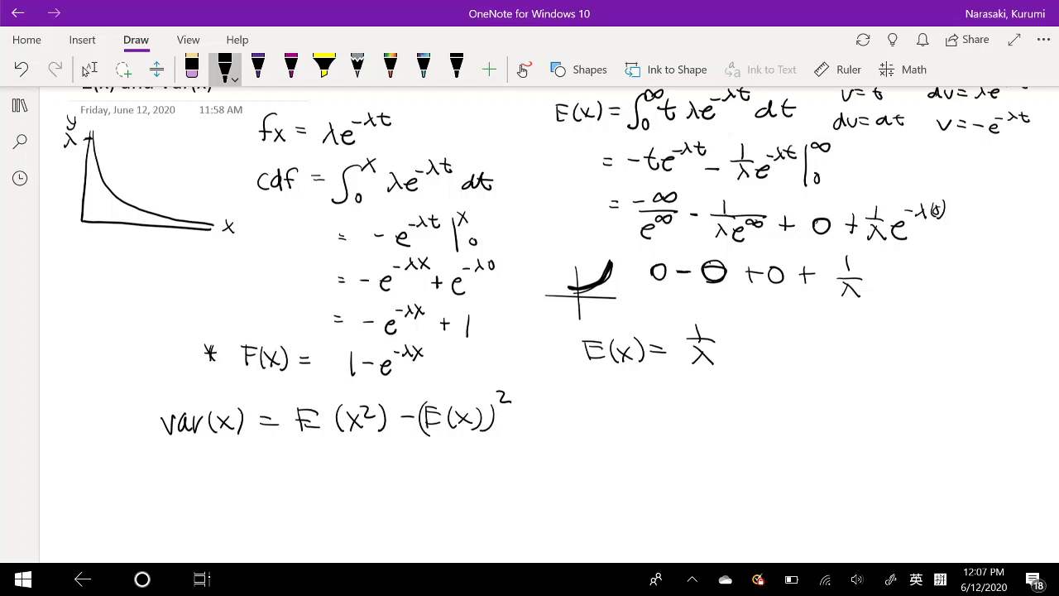
click(676, 422)
click(87, 69)
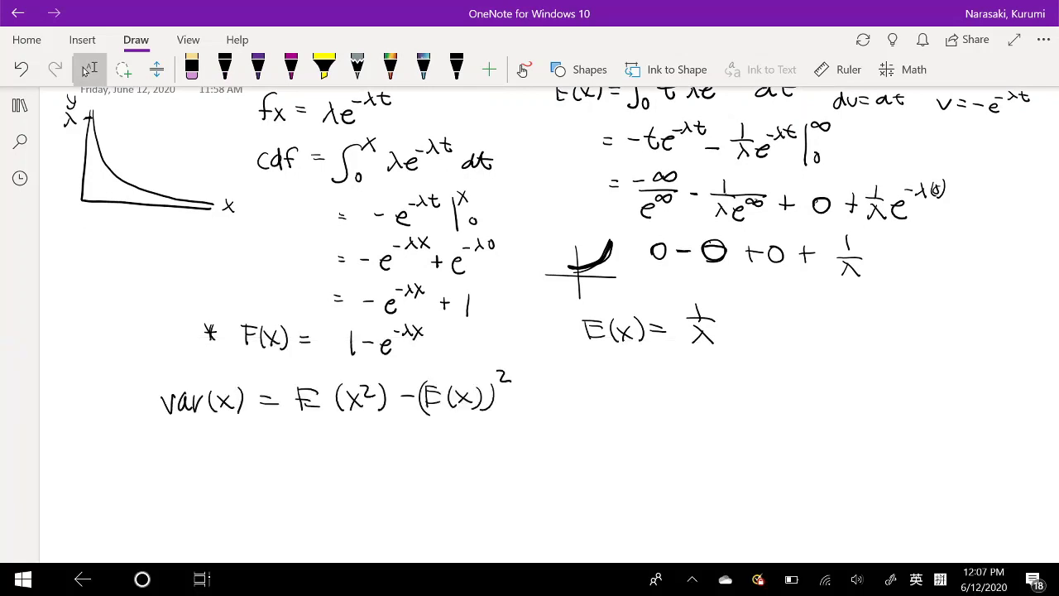
- Write 'E(x²) =' and an integral sign below the variance formula
click(225, 68)
mouse_move(143, 450)
mouse_down()
mouse_move(141, 471)
mouse_move(157, 450)
mouse_up()
drag(142, 470, 169, 471)
mouse_move(174, 453)
mouse_down()
mouse_move(189, 465)
mouse_move(177, 467)
mouse_up()
drag(192, 445, 196, 469)
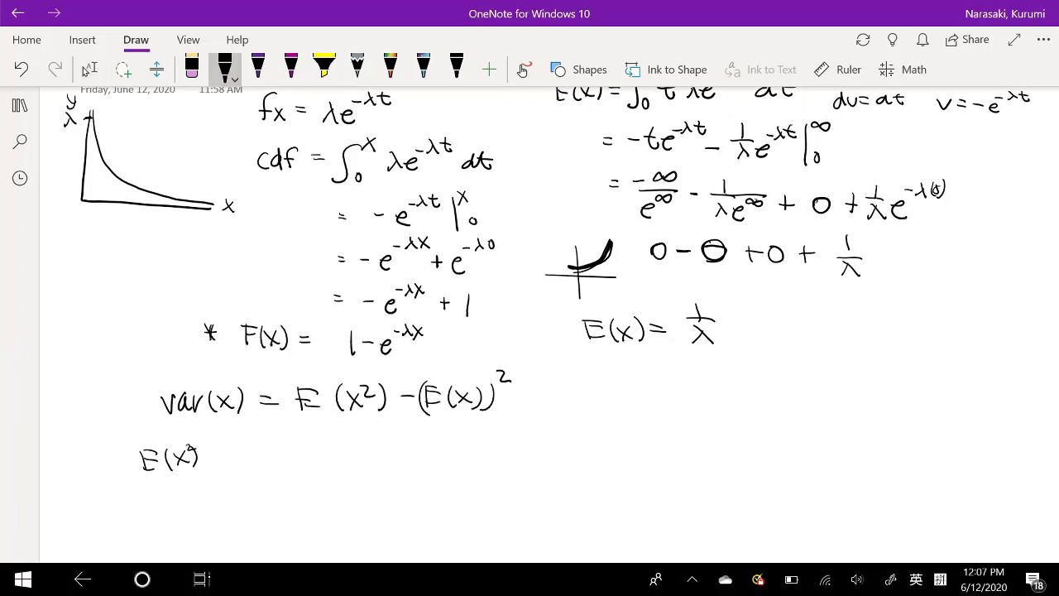
drag(246, 442, 232, 478)
click(87, 69)
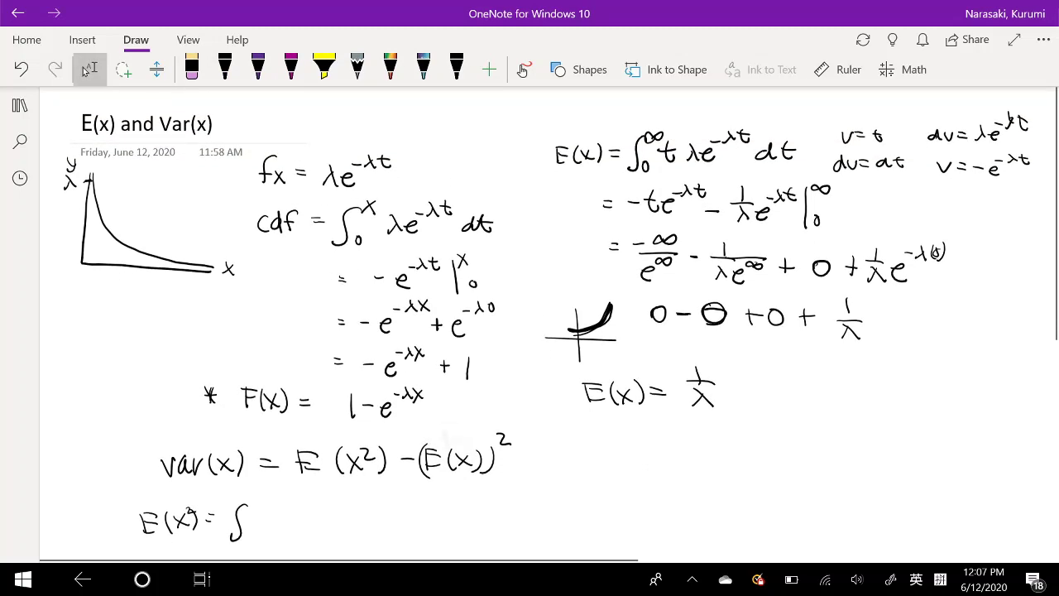
- Ink the integrand t²λe^−λt dt with limits 0 and ∞
click(225, 69)
mouse_move(263, 515)
mouse_down()
mouse_move(289, 508)
mouse_move(311, 530)
mouse_move(328, 525)
mouse_move(331, 508)
mouse_move(399, 528)
mouse_up()
mouse_move(411, 509)
mouse_down()
mouse_move(411, 528)
mouse_move(417, 516)
mouse_up()
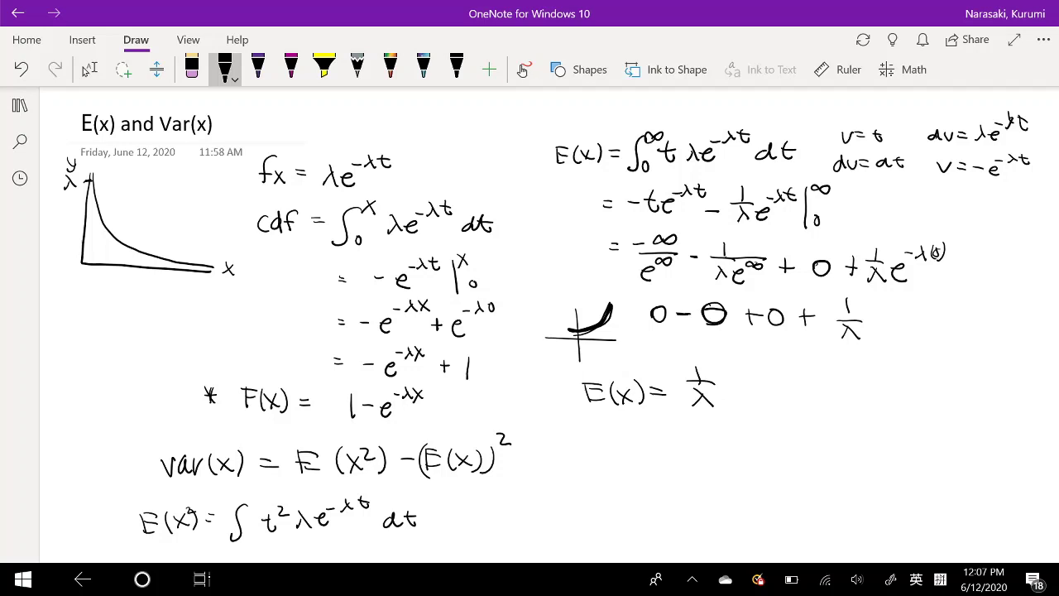
drag(254, 529, 251, 541)
drag(247, 500, 264, 502)
scroll(548, 324, down, 1)
drag(203, 526, 216, 532)
scroll(689, 468, down, 1)
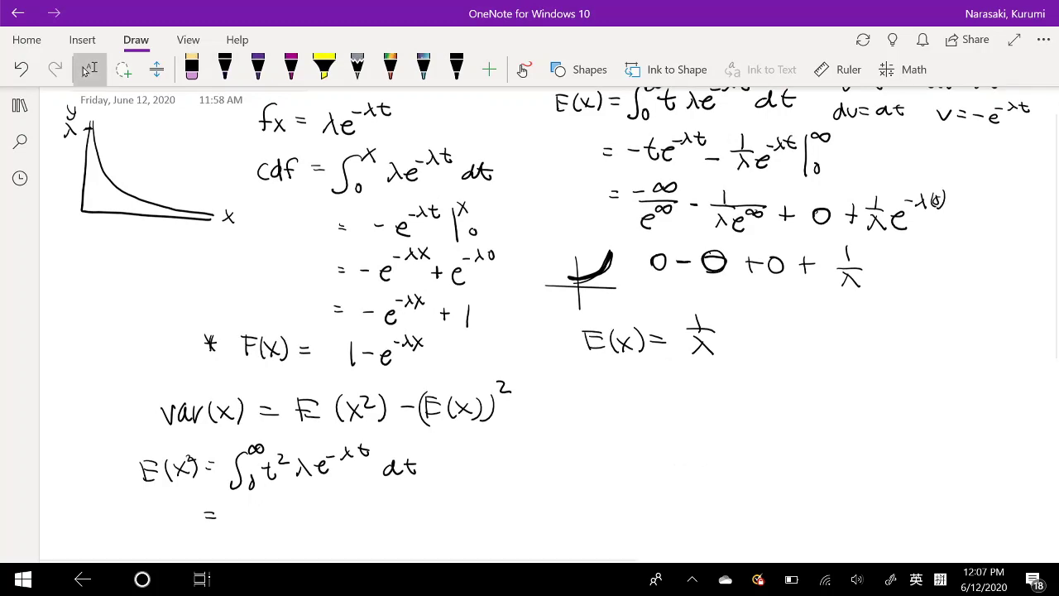
- Start the by-parts expansion line with −t²e^−λt
drag(240, 514, 251, 514)
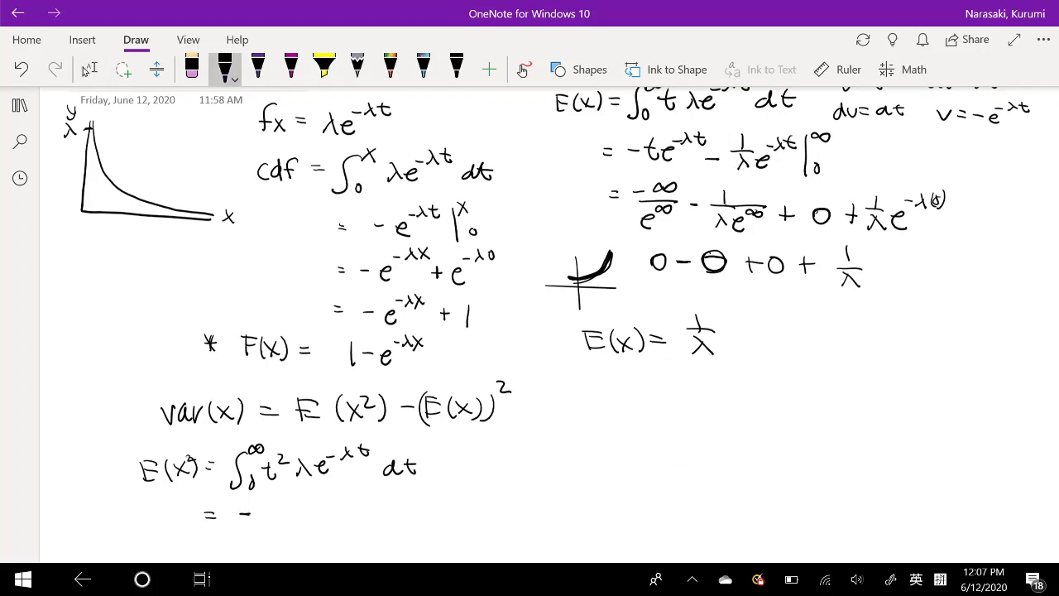
scroll(546, 323, up, 2)
click(88, 70)
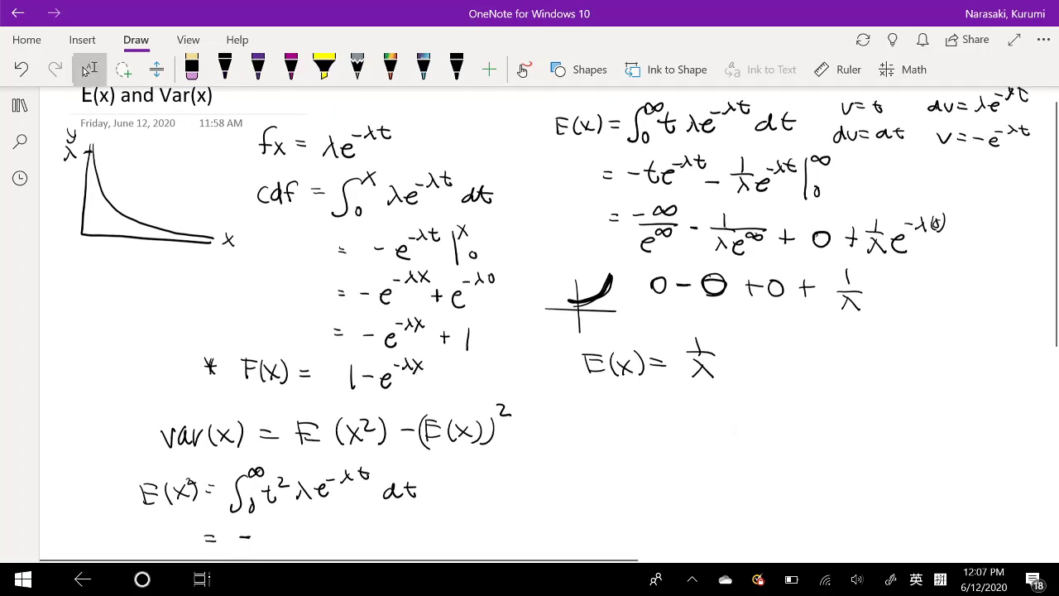
scroll(547, 323, down, 1)
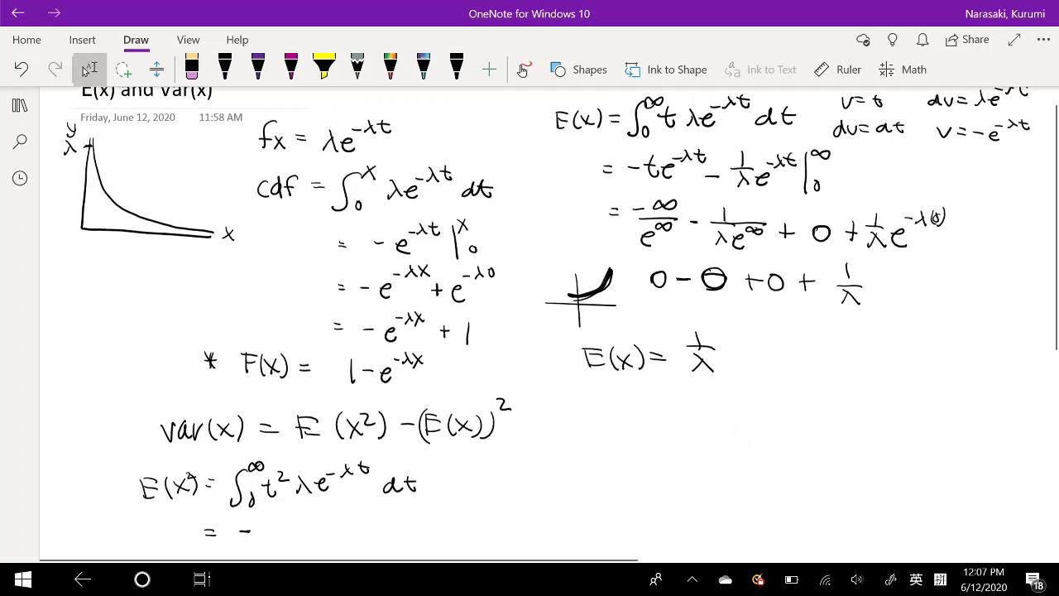
click(224, 70)
drag(266, 518, 268, 538)
drag(260, 528, 285, 527)
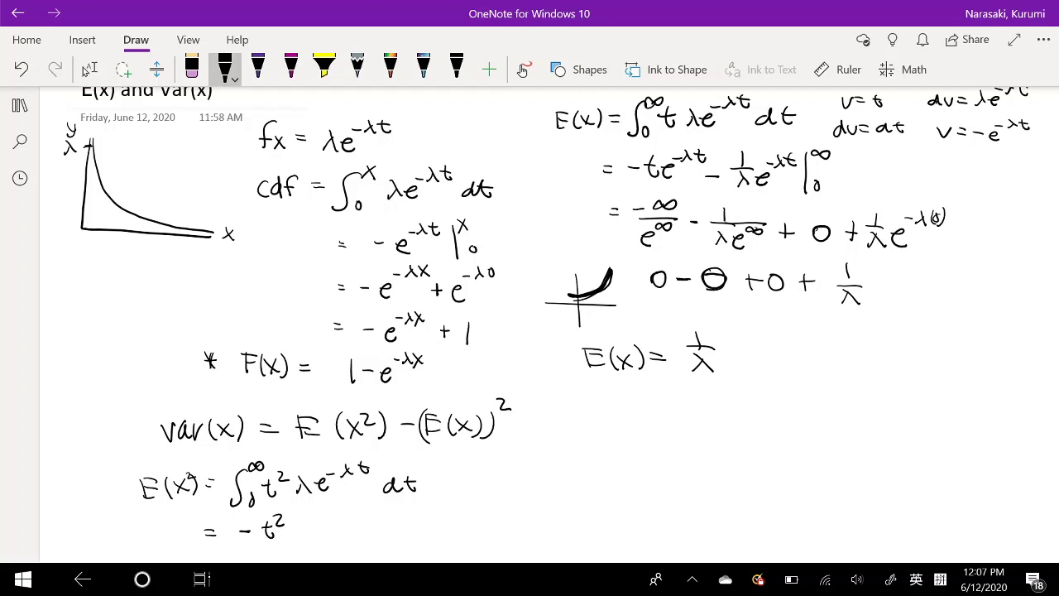
mouse_move(291, 530)
mouse_down()
mouse_move(300, 536)
mouse_move(309, 513)
mouse_up()
drag(312, 508, 311, 520)
mouse_move(327, 507)
mouse_down()
mouse_move(329, 520)
mouse_move(335, 511)
mouse_move(351, 525)
mouse_move(385, 519)
mouse_move(384, 535)
mouse_move(414, 507)
mouse_move(425, 515)
mouse_move(381, 516)
mouse_up()
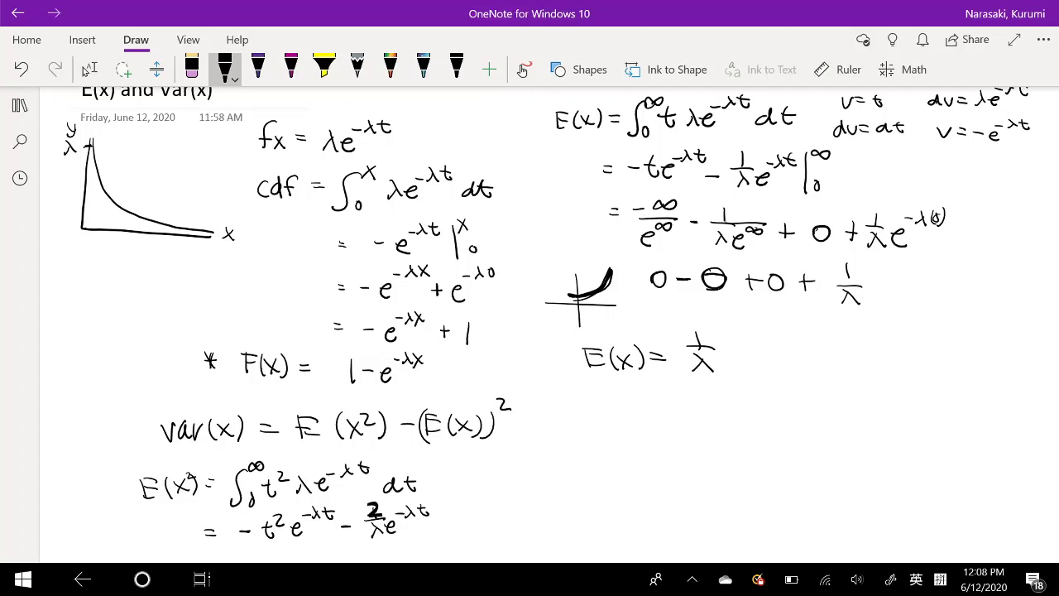
- Add a minus for the next term and begin noting 'u =' beside the work
scroll(546, 323, down, 1)
drag(433, 492, 441, 492)
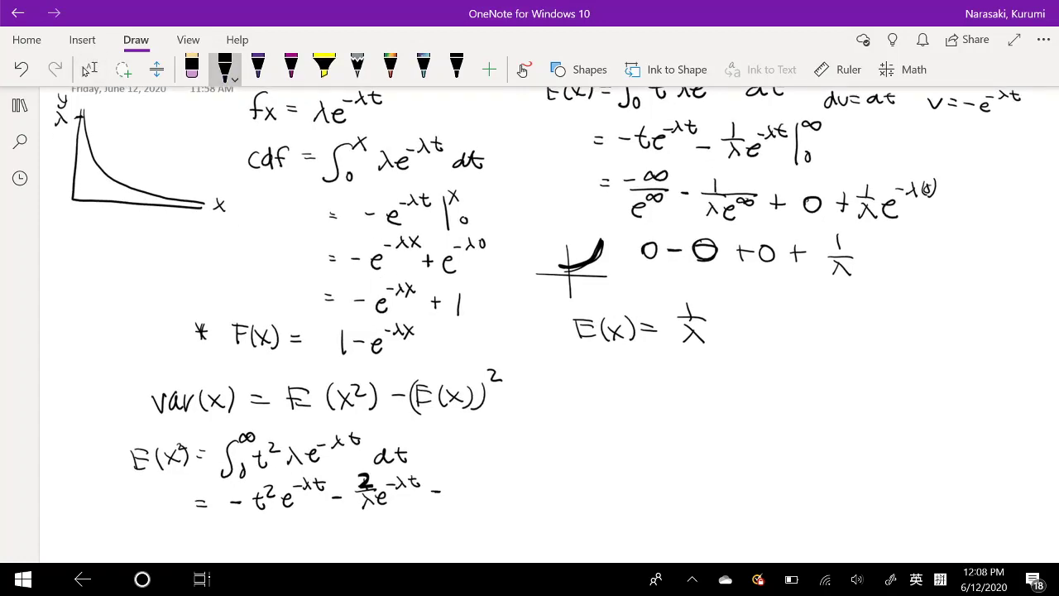
scroll(546, 323, up, 1)
scroll(546, 323, down, 1)
scroll(546, 323, up, 1)
scroll(546, 323, up, 1)
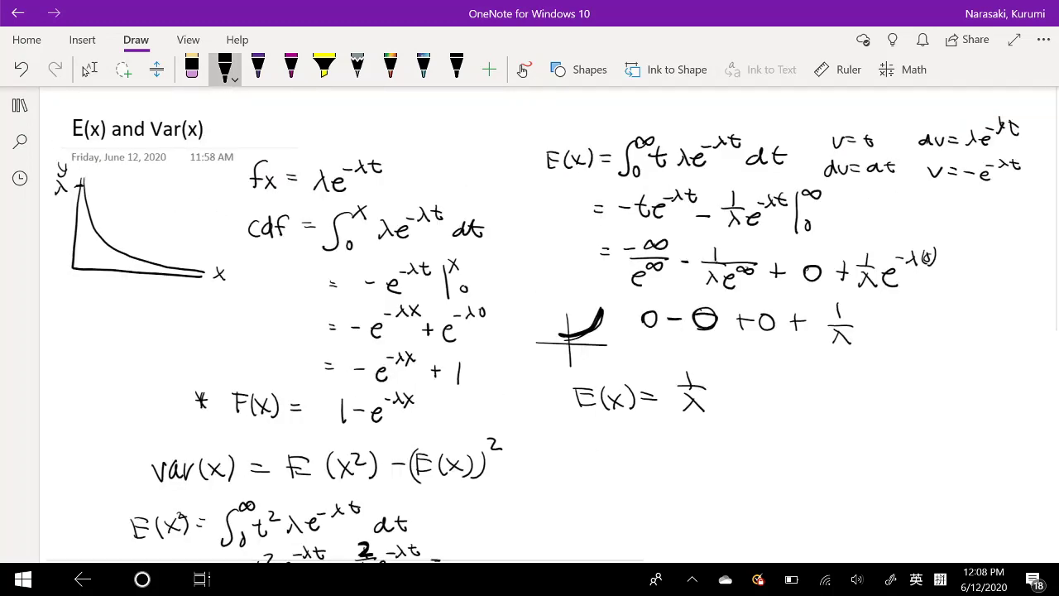
scroll(546, 322, down, 1)
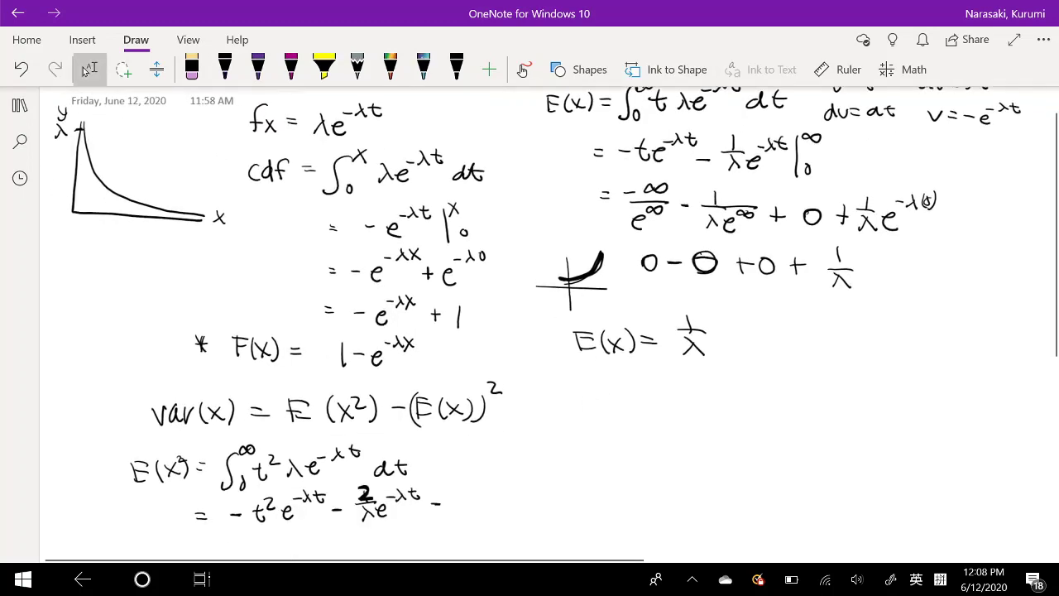
drag(567, 396, 577, 396)
drag(586, 399, 596, 403)
- Note u = t² with du = 2t, and change the numerator 2 to 2t
mouse_move(608, 393)
mouse_down()
mouse_move(568, 433)
mouse_move(584, 422)
mouse_up()
drag(587, 423, 609, 431)
drag(613, 418, 623, 432)
drag(617, 423, 627, 422)
scroll(546, 323, up, 1)
mouse_move(613, 422)
mouse_down()
mouse_move(624, 429)
mouse_move(620, 464)
mouse_up()
click(224, 69)
drag(627, 449, 632, 464)
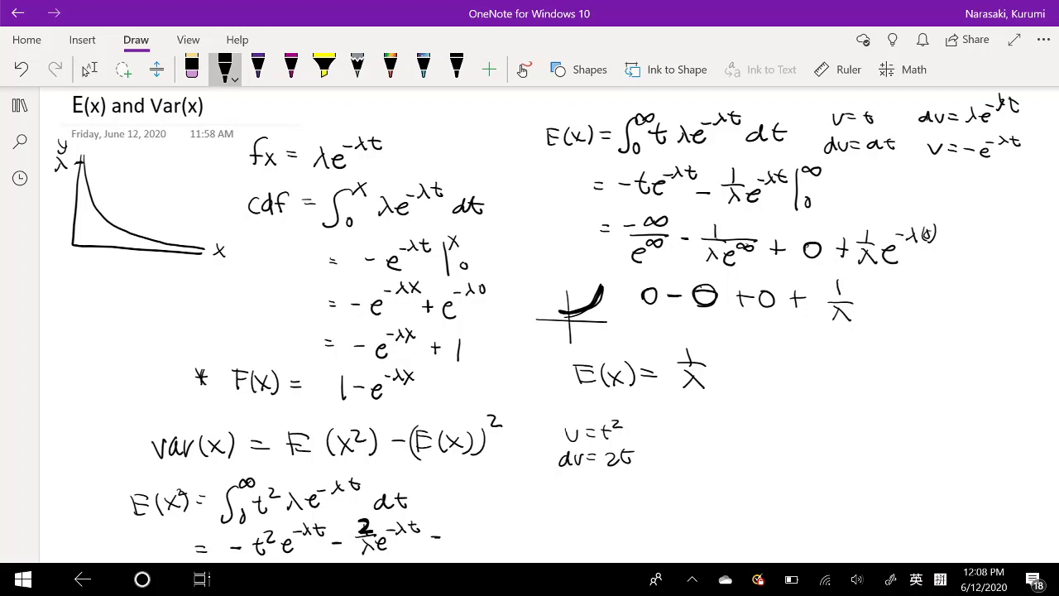
drag(379, 515, 380, 528)
drag(373, 521, 384, 520)
- Write dv = λe^−λt and v = −e^−λt beside u = t²
drag(677, 431, 688, 438)
drag(691, 427, 718, 429)
drag(706, 433, 736, 439)
mouse_move(732, 430)
mouse_down()
mouse_move(726, 438)
mouse_move(759, 420)
mouse_up()
drag(764, 413, 781, 423)
drag(777, 416, 791, 415)
drag(689, 455, 723, 457)
drag(712, 462, 744, 459)
drag(753, 460, 766, 467)
drag(766, 448, 788, 451)
drag(783, 446, 778, 451)
mouse_move(796, 437)
mouse_down()
mouse_move(796, 450)
mouse_move(801, 441)
mouse_up()
- Draw a dividing line, then write du = 2t and dv = −e^−λt, and start v
scroll(551, 323, down, 2)
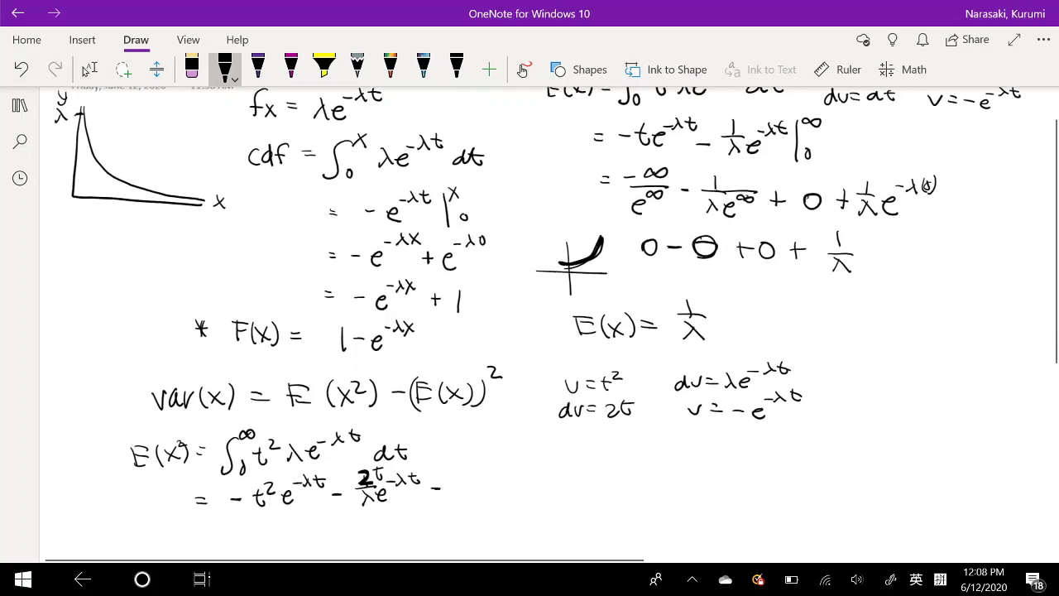
drag(563, 414, 820, 416)
drag(584, 433, 583, 440)
mouse_move(585, 424)
mouse_down()
mouse_move(585, 438)
mouse_move(604, 430)
mouse_up()
drag(607, 430, 695, 435)
mouse_move(705, 421)
mouse_down()
mouse_move(708, 436)
mouse_move(723, 423)
mouse_up()
drag(729, 427, 768, 429)
mouse_move(773, 430)
mouse_down()
mouse_move(786, 437)
mouse_move(799, 423)
mouse_up()
drag(802, 418, 813, 429)
drag(815, 417, 818, 429)
drag(704, 453, 718, 454)
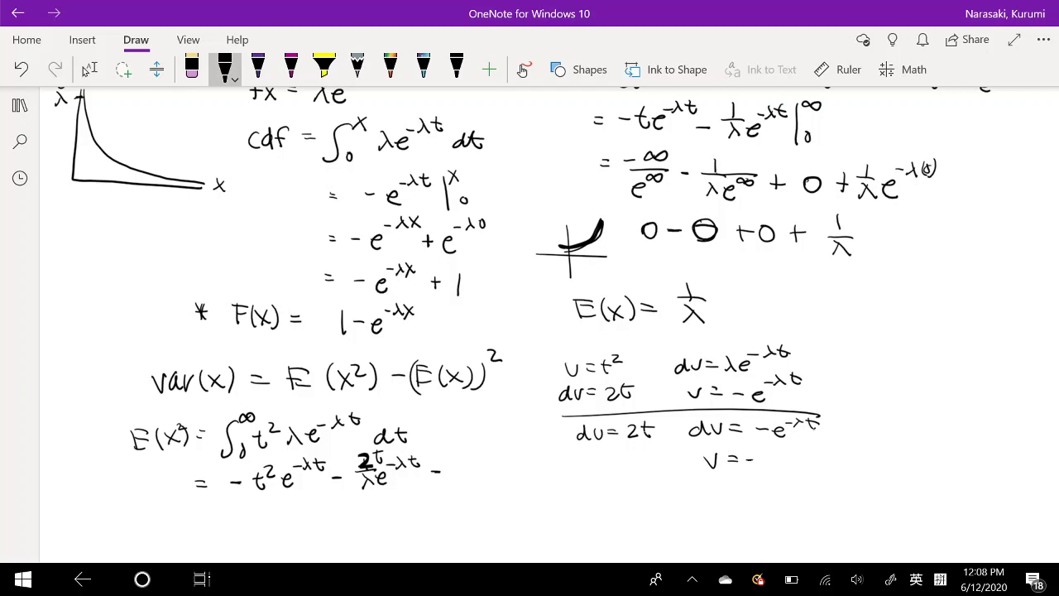
mouse_move(770, 449)
mouse_down()
mouse_move(771, 461)
mouse_move(782, 456)
mouse_up()
- Finish v = −(1/λ)e^−λt and add −(2t/λ)e^−λt to the expansion
mouse_move(767, 464)
mouse_down()
mouse_move(774, 478)
mouse_move(809, 458)
mouse_up()
drag(805, 451, 826, 459)
drag(817, 450, 828, 447)
drag(453, 463, 476, 477)
mouse_move(461, 464)
mouse_down()
mouse_move(477, 463)
mouse_move(480, 493)
mouse_move(498, 487)
mouse_up()
drag(499, 464, 518, 466)
mouse_move(513, 460)
mouse_down()
mouse_move(508, 467)
mouse_move(527, 462)
mouse_up()
drag(522, 453, 534, 451)
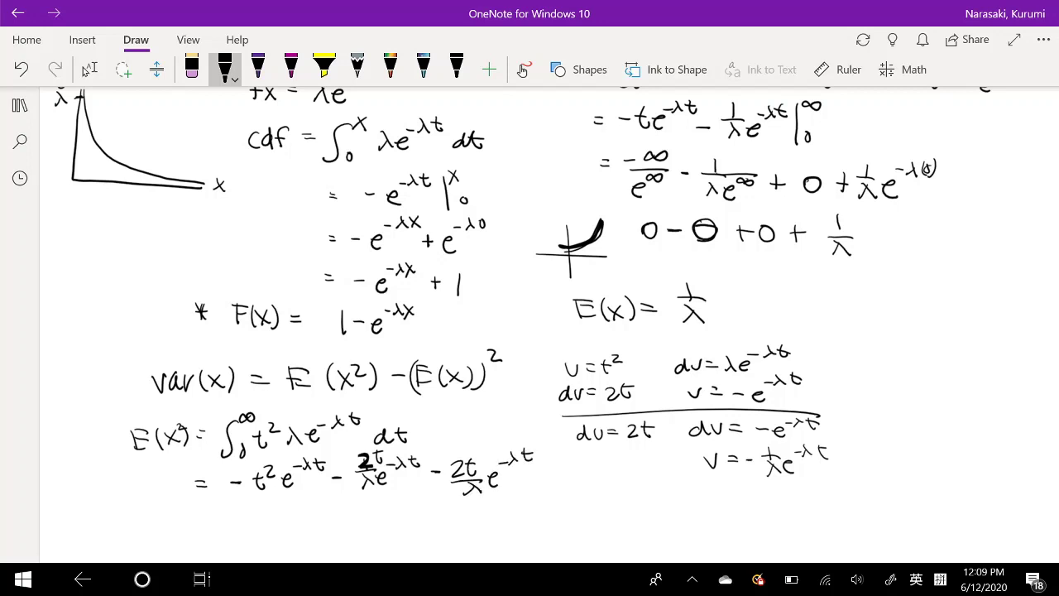
- Note the next substitution below du = 2t and append −(2/λ²)e^−λt
drag(589, 454, 601, 454)
drag(607, 456, 618, 461)
mouse_move(634, 451)
mouse_down()
mouse_move(635, 464)
mouse_move(649, 465)
mouse_up()
drag(561, 471, 573, 483)
mouse_move(560, 485)
mouse_down()
mouse_move(574, 485)
mouse_move(575, 496)
mouse_up()
mouse_move(569, 491)
mouse_down()
mouse_move(562, 497)
mouse_move(596, 482)
mouse_move(601, 493)
mouse_move(616, 475)
mouse_up()
mouse_move(616, 471)
mouse_down()
mouse_move(622, 481)
mouse_move(637, 473)
mouse_up()
drag(632, 470, 634, 482)
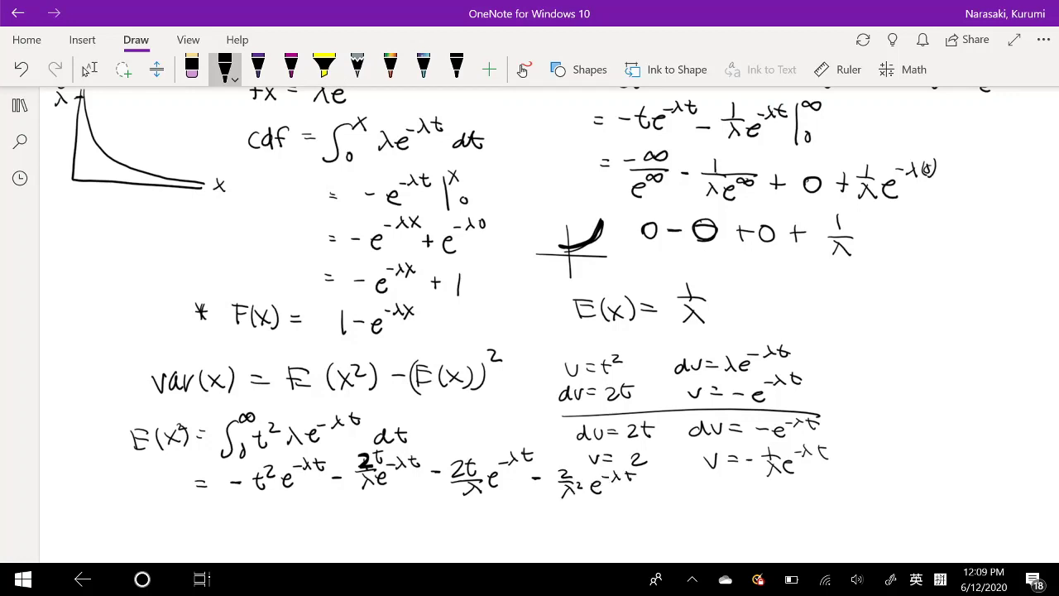
- Draw the evaluation bar with limits 0 and ∞ after the expansion
scroll(551, 324, down, 1)
mouse_move(662, 430)
mouse_down()
mouse_move(666, 457)
mouse_move(685, 447)
mouse_up()
drag(667, 427, 688, 424)
scroll(678, 331, up, 1)
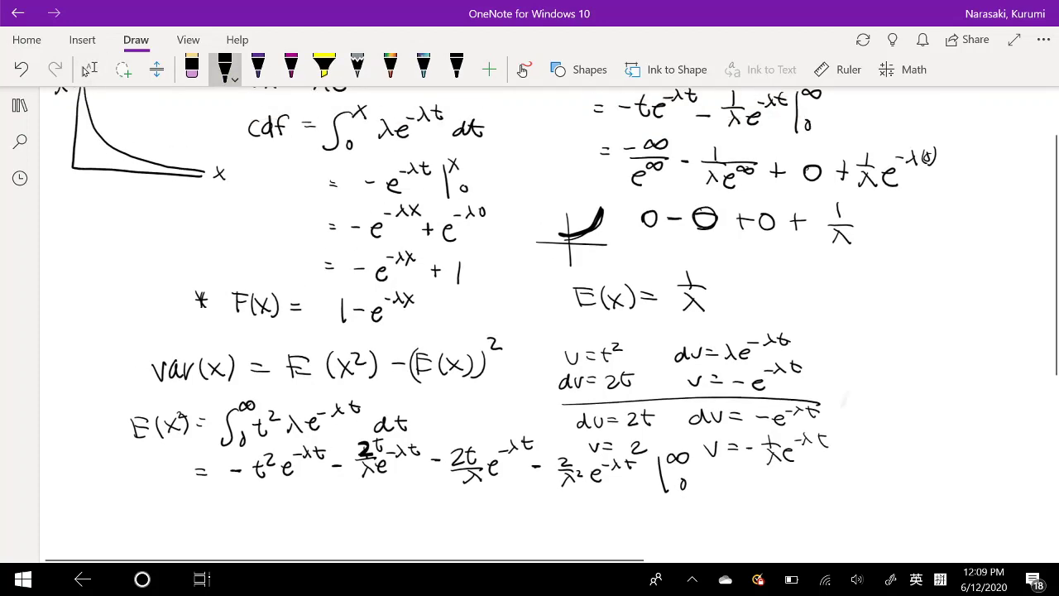
click(87, 71)
scroll(530, 331, down, 2)
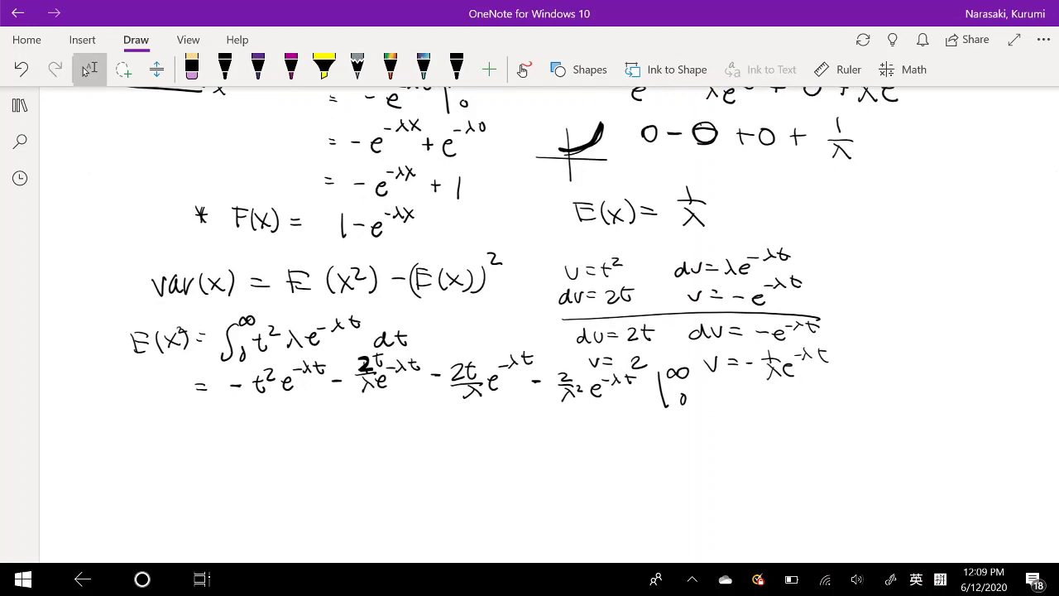
- In black ink, write the evaluated limits as 0 − 0 − 0 − 0 + 0 … + 2/λ²
click(224, 70)
mouse_move(248, 420)
mouse_down()
mouse_move(243, 432)
mouse_move(248, 420)
mouse_move(303, 422)
mouse_up()
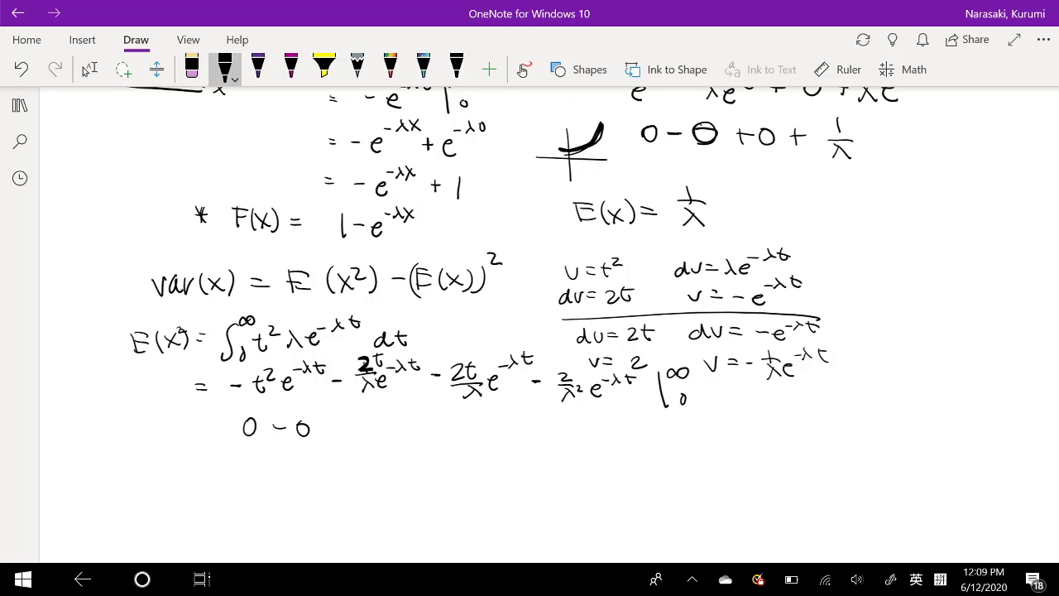
mouse_move(346, 422)
mouse_down()
mouse_move(338, 433)
mouse_move(347, 423)
mouse_move(377, 433)
mouse_up()
mouse_move(396, 424)
mouse_down()
mouse_move(388, 437)
mouse_move(397, 424)
mouse_up()
drag(416, 432, 420, 436)
drag(442, 423, 466, 435)
mouse_move(462, 428)
mouse_down()
mouse_move(488, 422)
mouse_move(510, 434)
mouse_up()
drag(505, 426, 556, 427)
drag(566, 418, 580, 423)
mouse_move(561, 429)
mouse_down()
mouse_move(586, 429)
mouse_move(585, 445)
mouse_up()
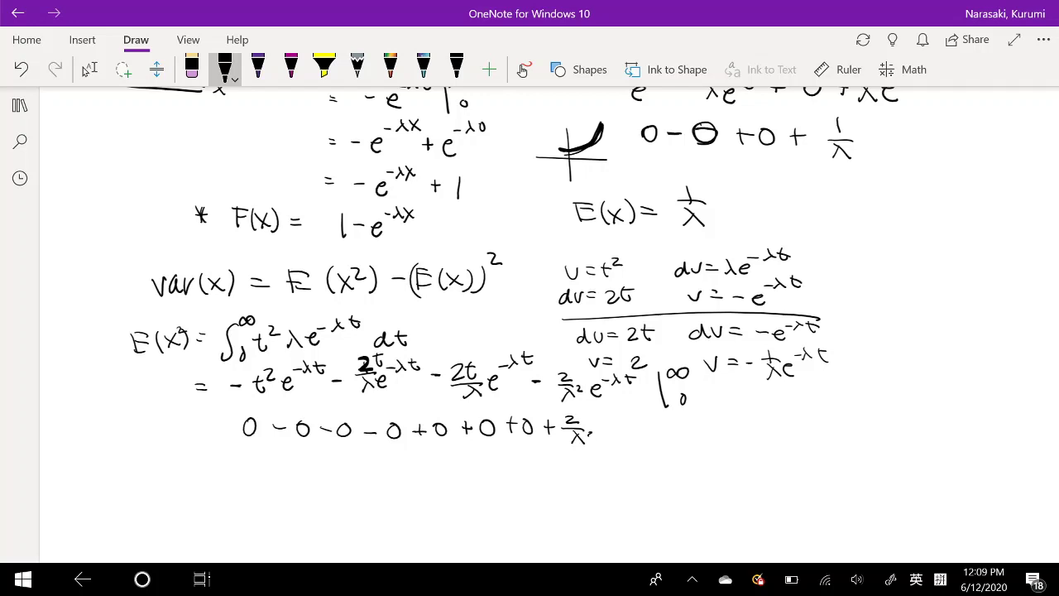
- Below it, handwrite 'var(x) = 2/λ² −' to begin the variance
scroll(551, 324, down, 1)
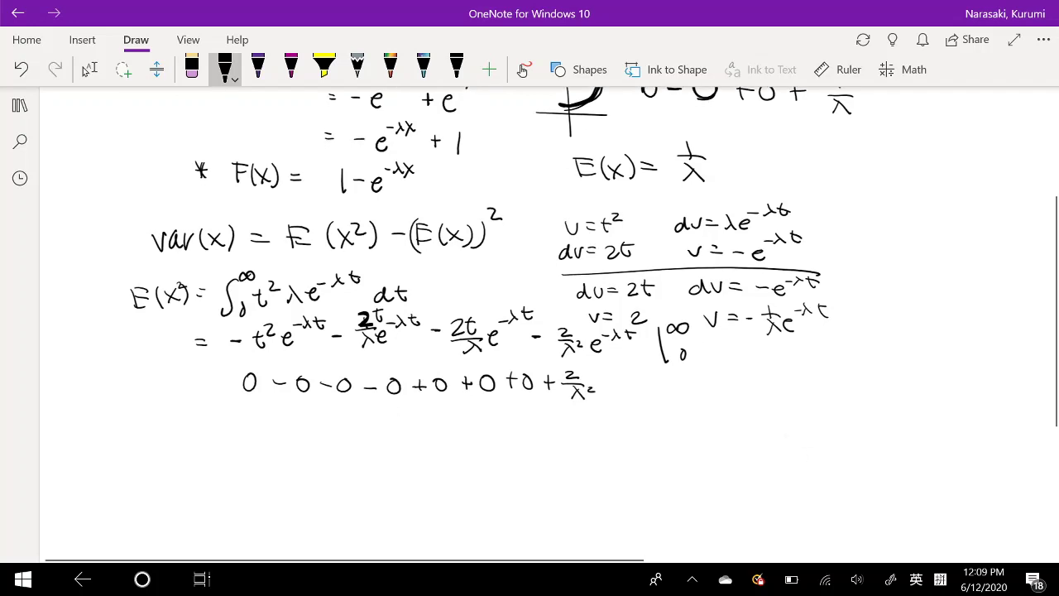
mouse_move(168, 447)
mouse_down()
mouse_move(174, 463)
mouse_move(183, 448)
mouse_up()
mouse_move(199, 453)
mouse_down()
mouse_move(200, 465)
mouse_move(217, 451)
mouse_up()
mouse_move(235, 443)
mouse_down()
mouse_move(234, 465)
mouse_move(253, 461)
mouse_up()
mouse_move(256, 442)
mouse_down()
mouse_move(257, 464)
mouse_move(291, 446)
mouse_up()
drag(274, 454, 335, 439)
drag(313, 445, 337, 446)
mouse_move(331, 449)
mouse_down()
mouse_move(324, 463)
mouse_move(338, 461)
mouse_up()
drag(342, 447, 384, 443)
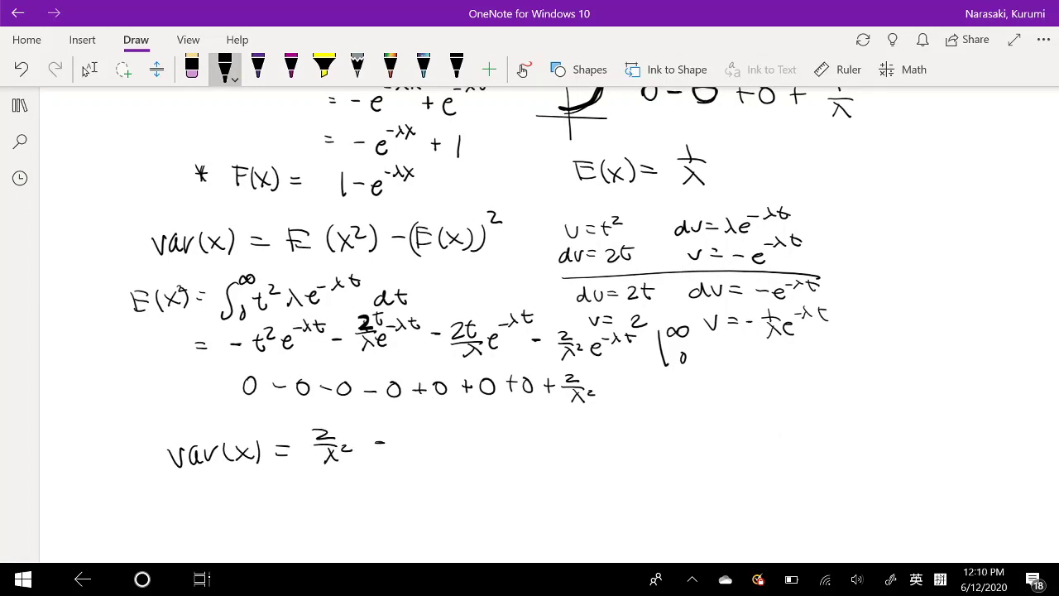
- Box E(x) = 1/λ and write the subtracted (1/λ)² term followed by an equals sign
mouse_move(561, 153)
mouse_down()
mouse_move(564, 199)
mouse_move(651, 205)
mouse_move(586, 203)
mouse_up()
drag(410, 422, 415, 440)
mouse_move(401, 442)
mouse_down()
mouse_move(419, 443)
mouse_move(427, 461)
mouse_up()
drag(416, 454, 410, 462)
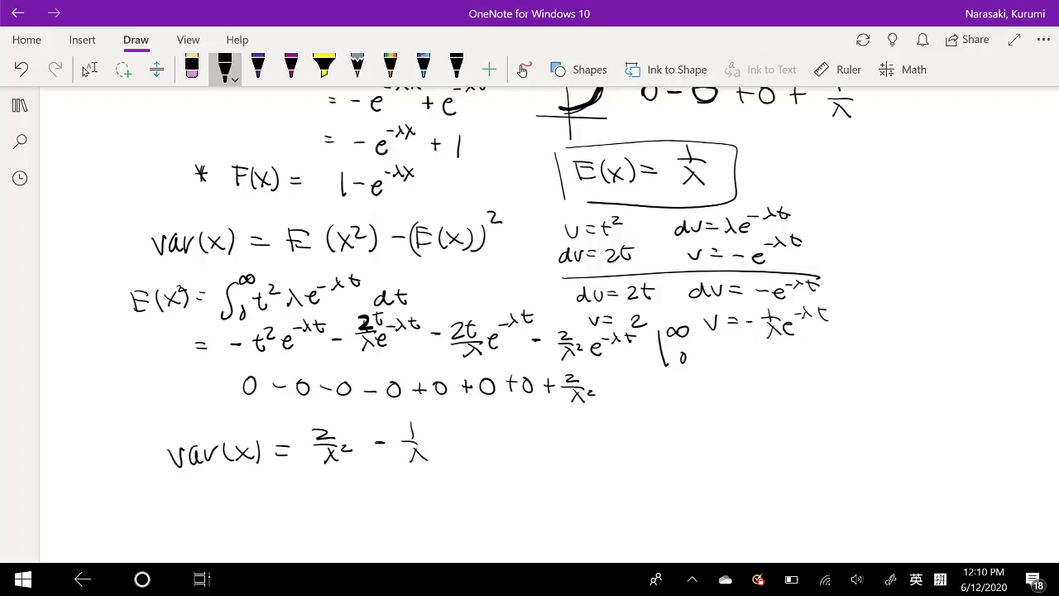
drag(400, 425, 408, 467)
drag(439, 430, 477, 444)
drag(468, 449, 531, 440)
mouse_move(520, 450)
mouse_down()
mouse_move(510, 465)
mouse_move(524, 459)
mouse_up()
- Simplify to 2/λ² − 1/λ² = 1/λ² and draw a box around the result
drag(526, 447, 533, 453)
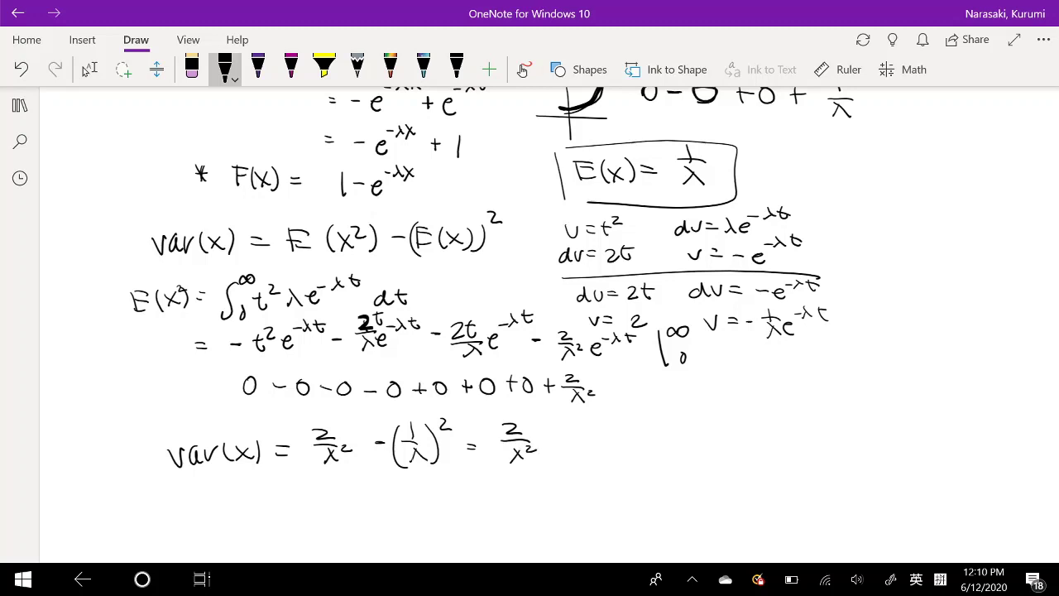
drag(583, 423, 590, 439)
mouse_move(587, 448)
mouse_down()
mouse_move(579, 461)
mouse_move(604, 451)
mouse_up()
drag(663, 420, 664, 436)
mouse_move(646, 438)
mouse_down()
mouse_move(683, 441)
mouse_move(663, 468)
mouse_move(693, 457)
mouse_up()
drag(630, 412, 635, 468)
mouse_move(631, 411)
mouse_down()
mouse_move(718, 420)
mouse_move(720, 476)
mouse_up()
drag(720, 477, 647, 474)
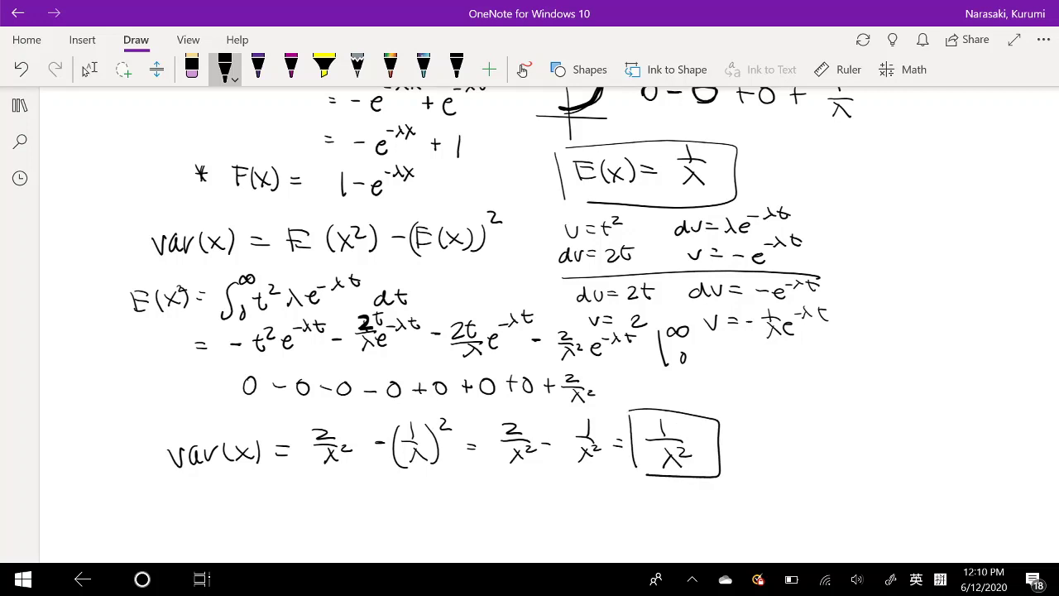